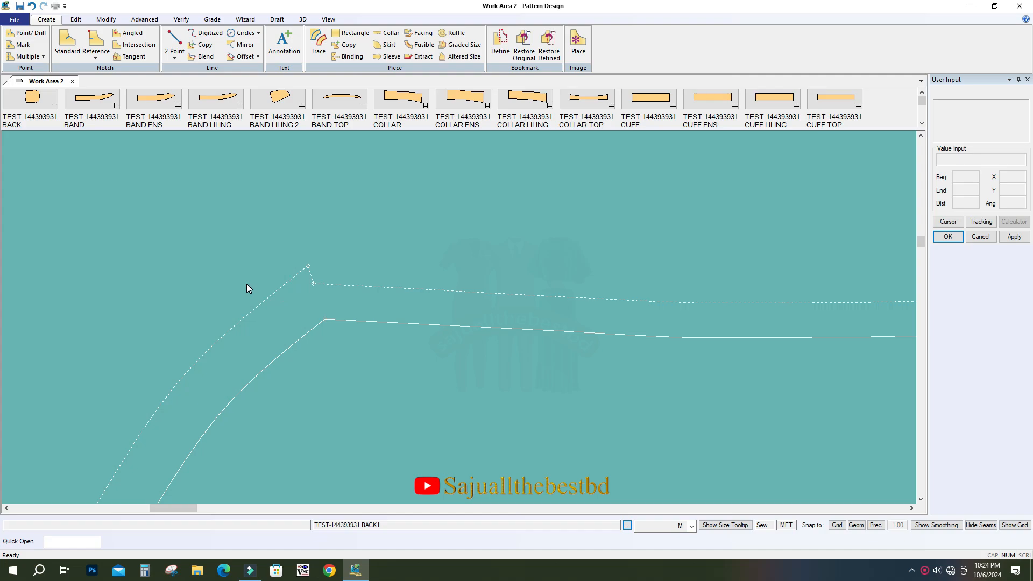
# Examine the stepped seam allowance at the back piece's shoulder-armhole corner
pyautogui.scroll(-3, 194, 281)
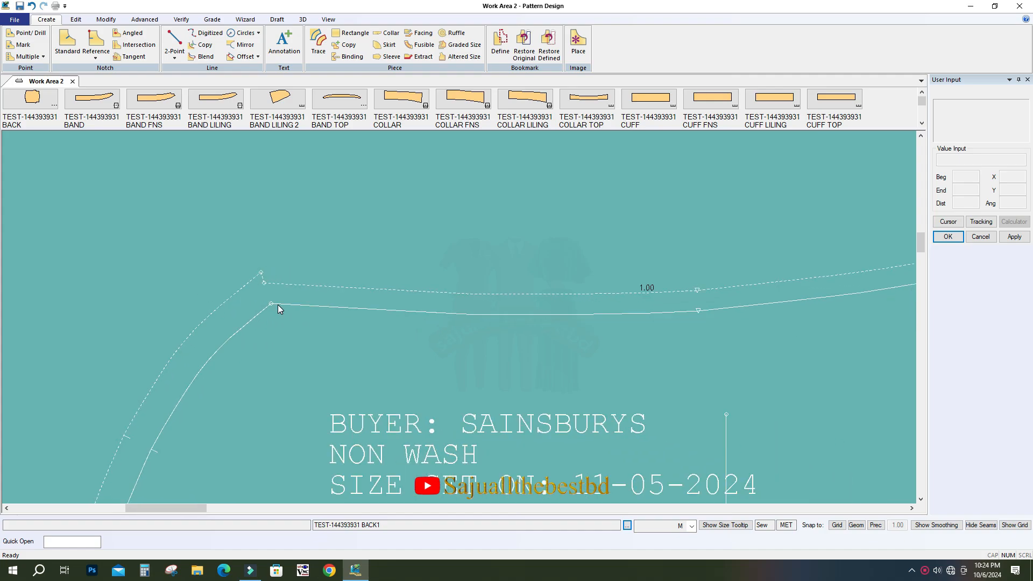
pyautogui.scroll(-5, 221, 240)
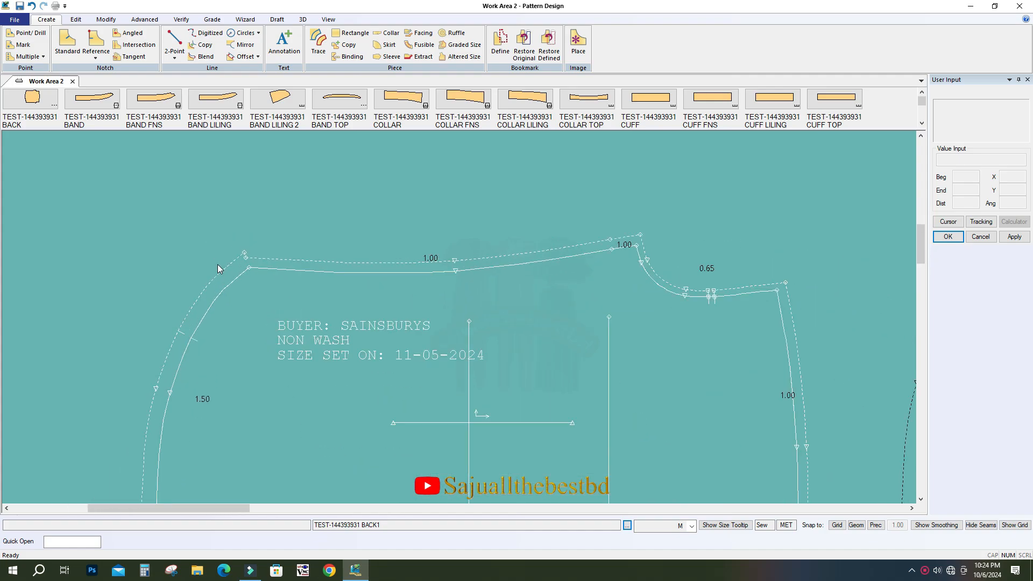
pyautogui.scroll(5, 249, 256)
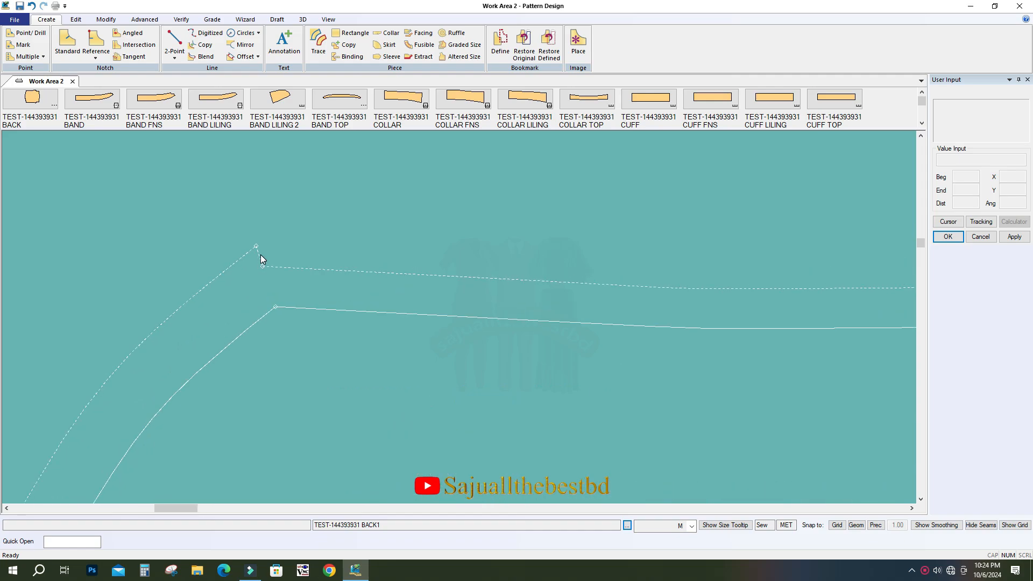
pyautogui.scroll(-1, 302, 235)
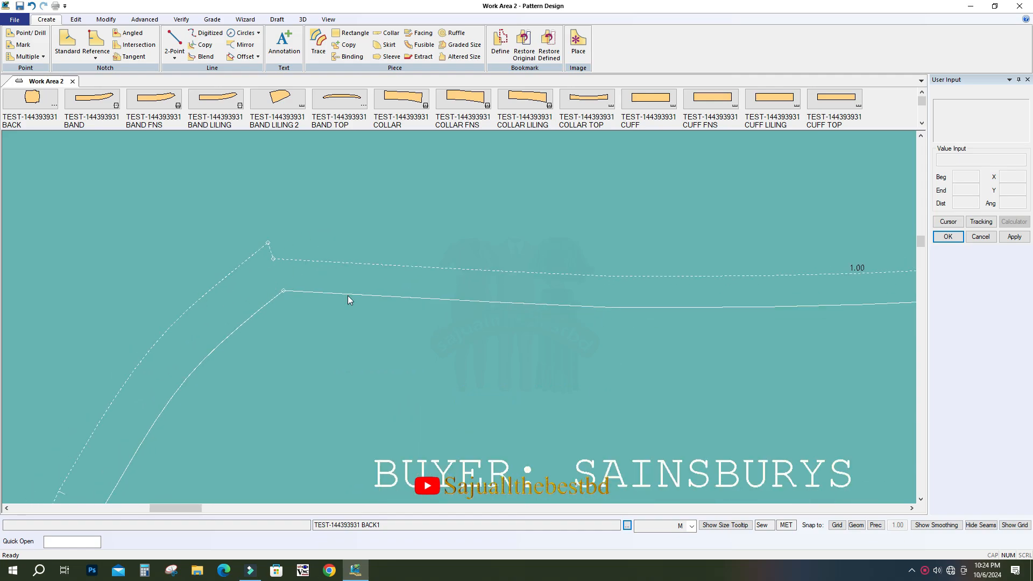
pyautogui.scroll(1, 277, 280)
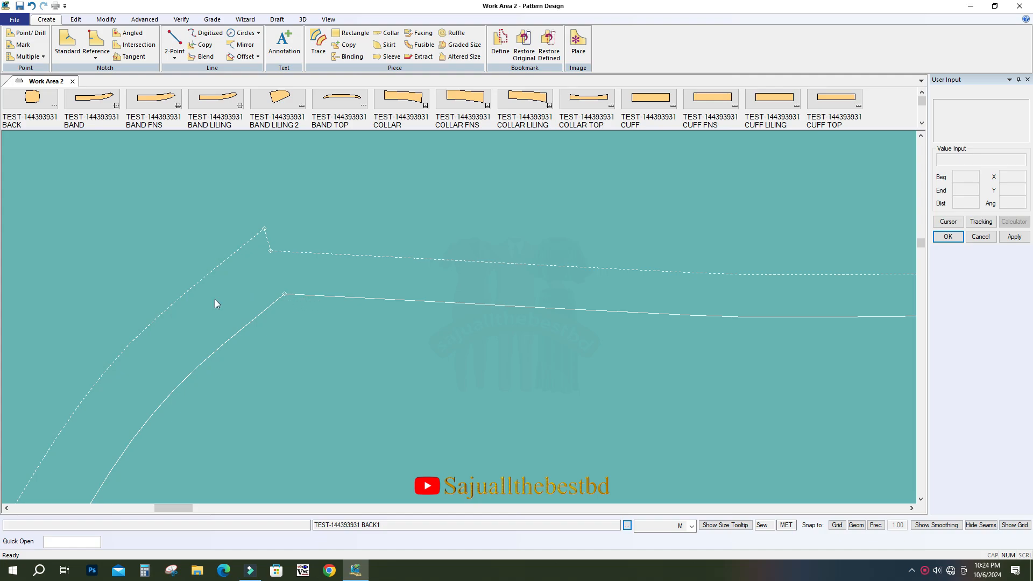
pyautogui.scroll(-3, 199, 296)
pyautogui.scroll(-2, 118, 267)
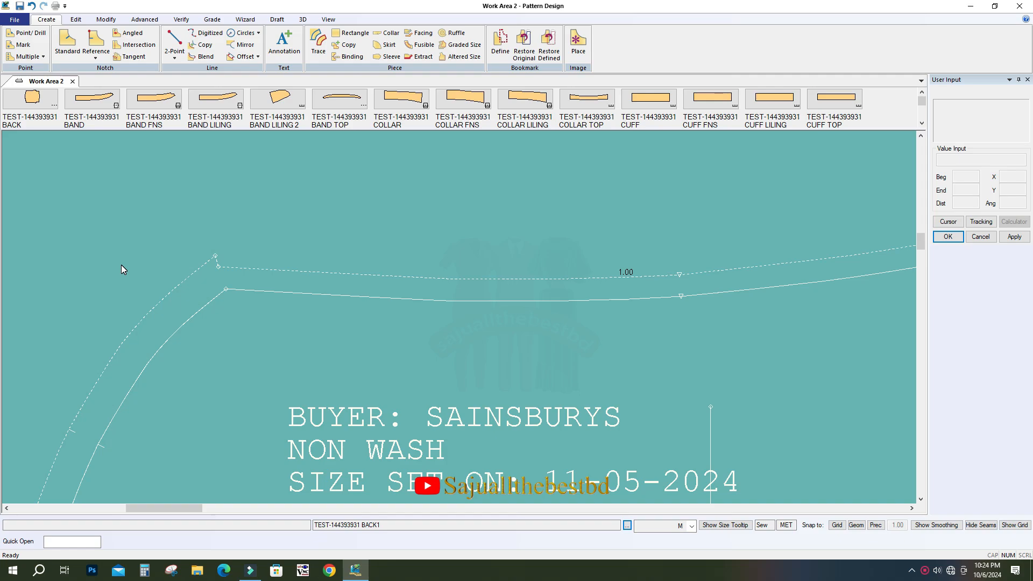
# Convert the back piece's shoulder-armhole corner to a regular seam corner with no notches
pyautogui.click(147, 22)
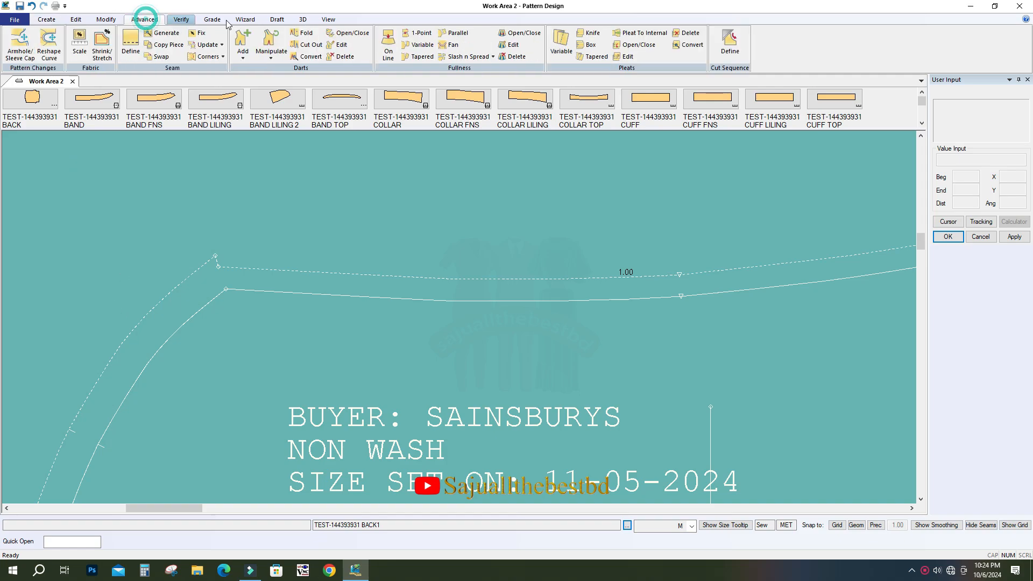
pyautogui.click(223, 57)
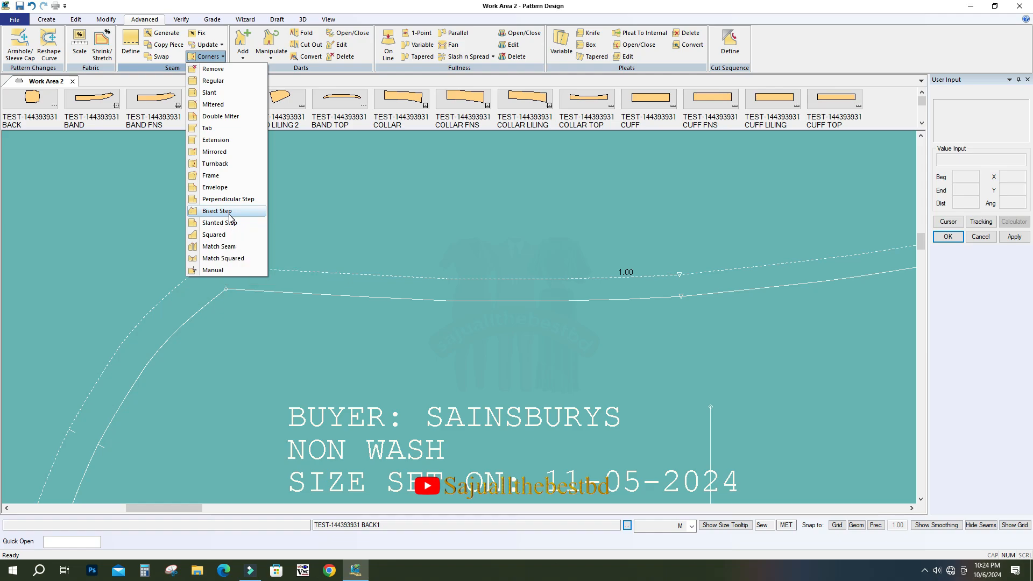
pyautogui.click(256, 321)
pyautogui.moveTo(244, 300); pyautogui.dragTo(236, 270, button='middle')
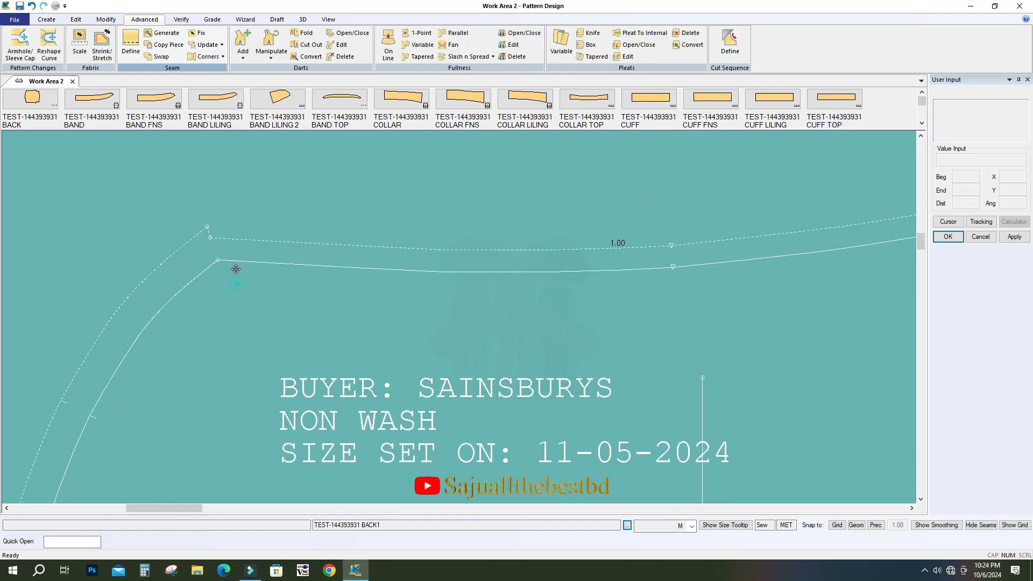
pyautogui.click(217, 58)
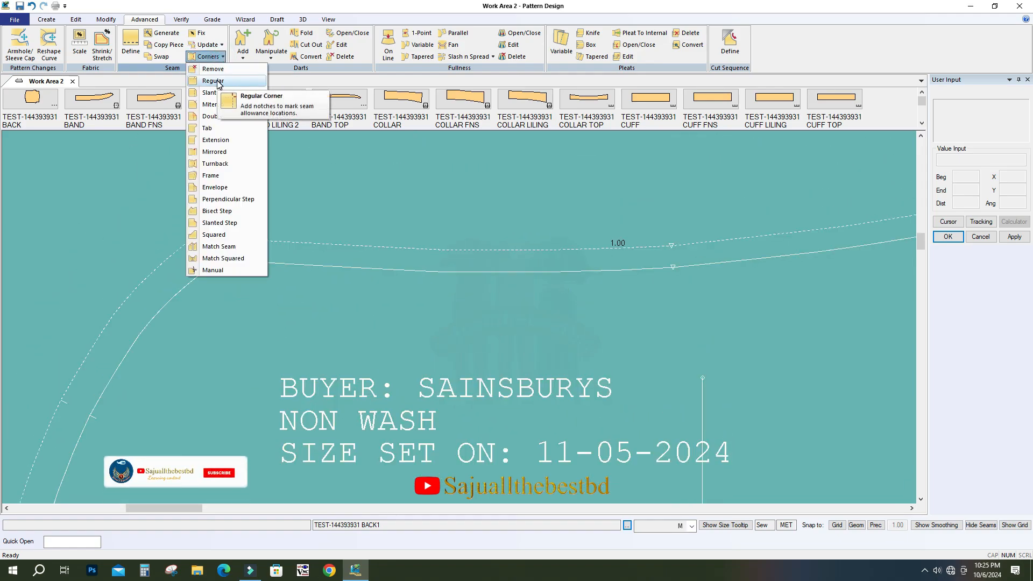
pyautogui.click(218, 82)
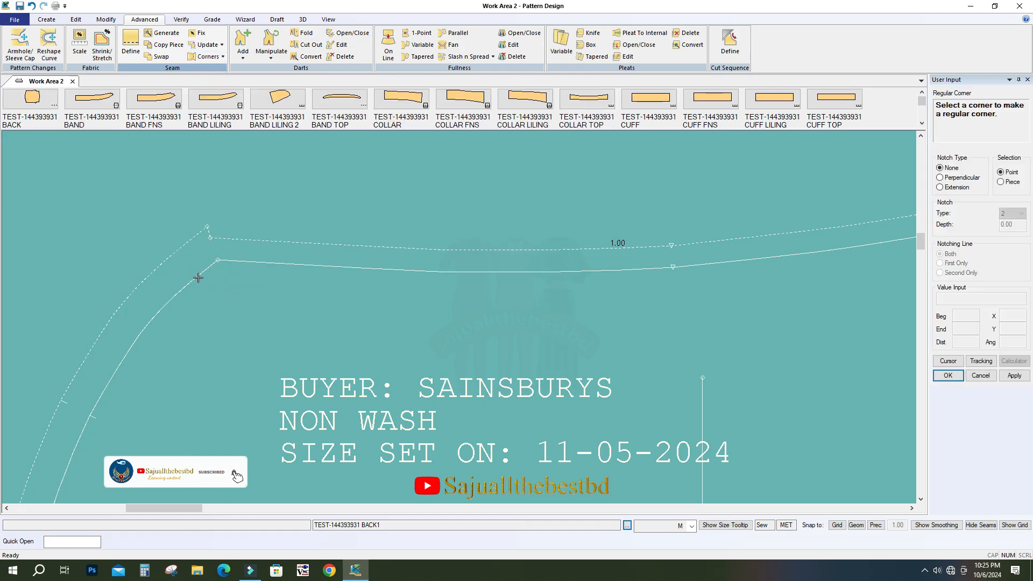
pyautogui.click(217, 260)
pyautogui.rightClick(315, 197)
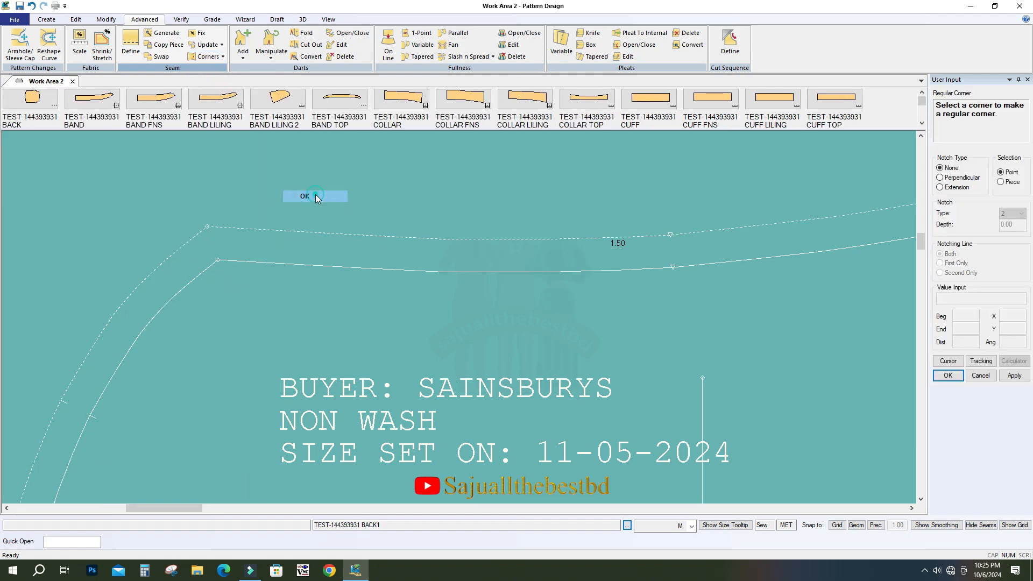
pyautogui.click(315, 197)
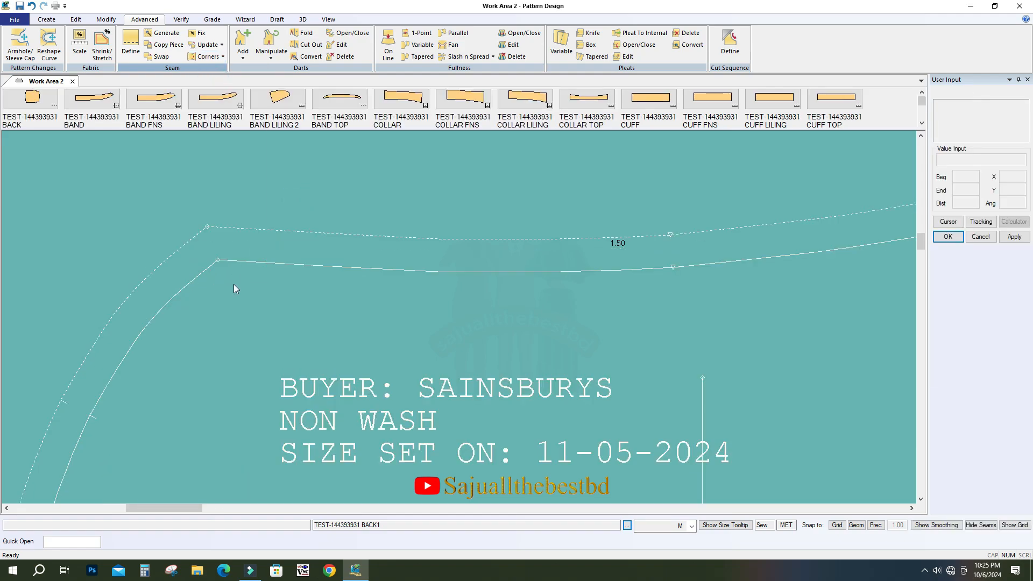
# Create a bisect step corner from the armhole line at the shoulder, with curve type None and a seam allowance of 2
pyautogui.click(223, 56)
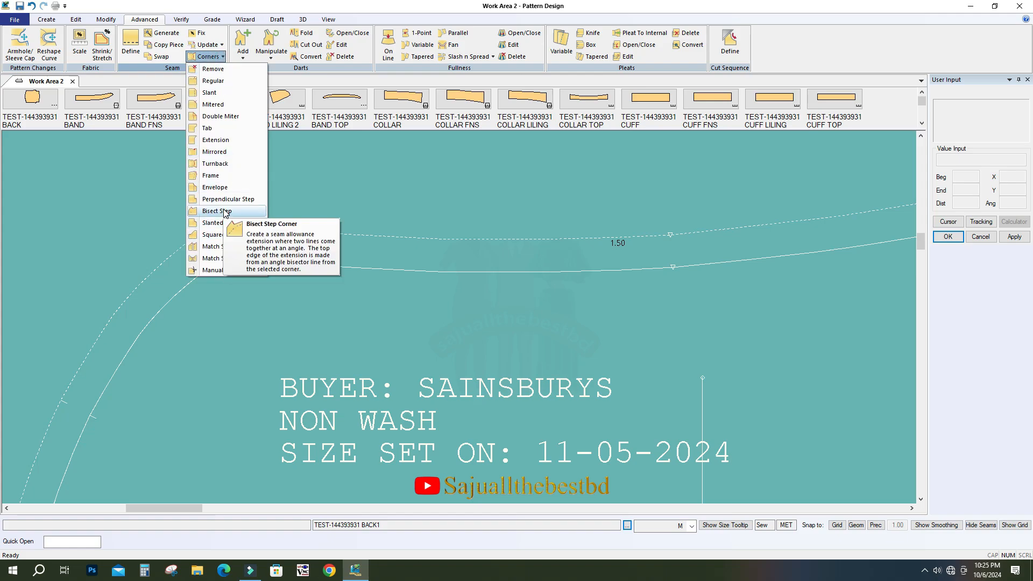
pyautogui.click(225, 211)
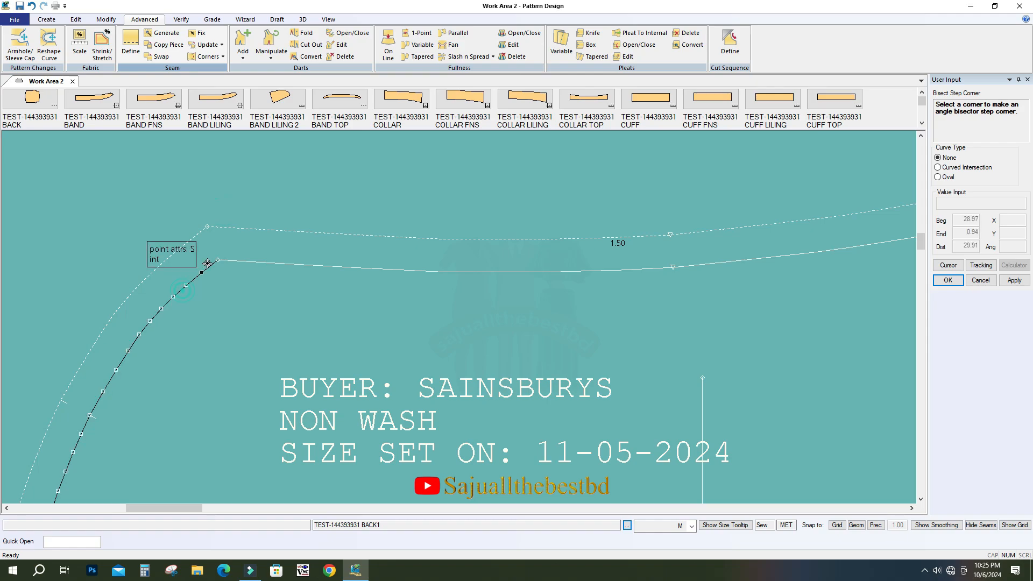
pyautogui.click(191, 287)
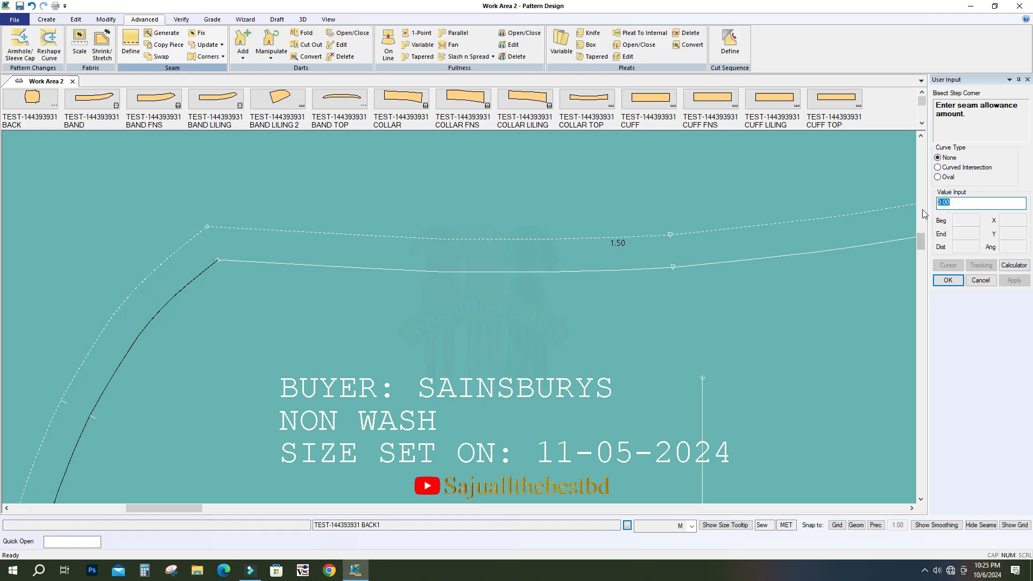
pyautogui.write('2')
pyautogui.click(948, 279)
pyautogui.rightClick(283, 184)
pyautogui.click(283, 184)
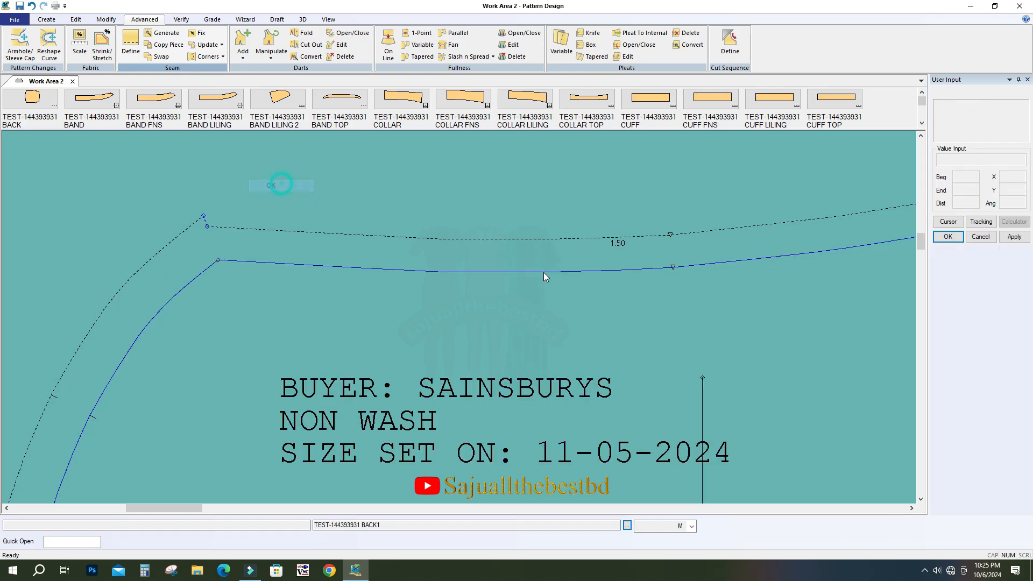
pyautogui.scroll(-1, 298, 222)
pyautogui.scroll(3, 221, 211)
pyautogui.scroll(1, 254, 249)
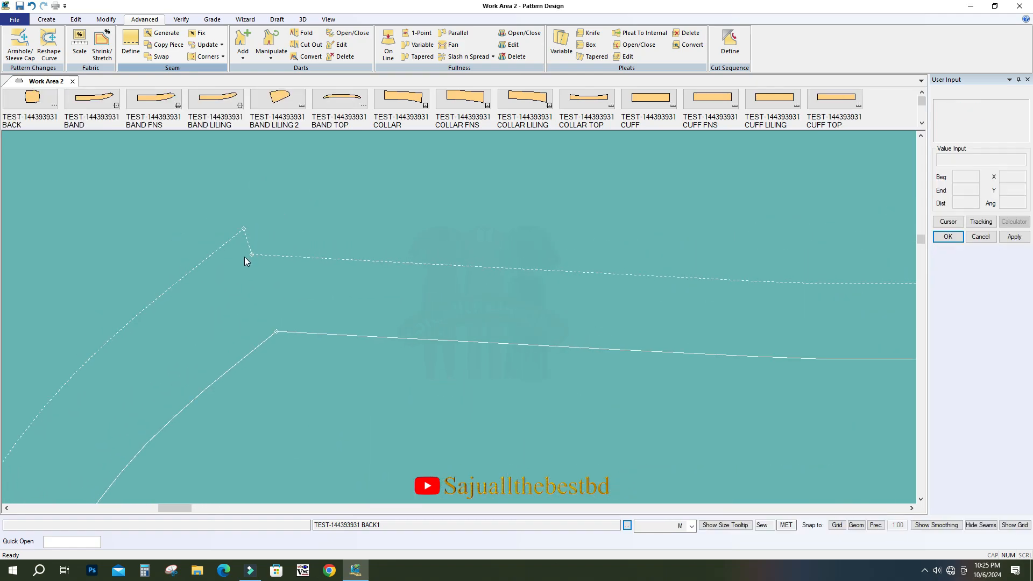
pyautogui.scroll(-3, 247, 237)
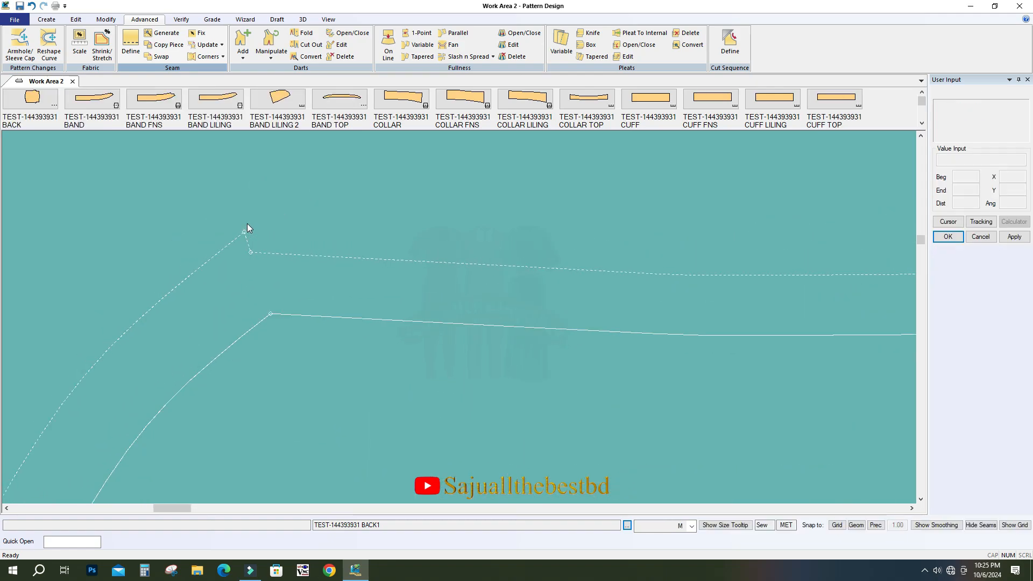
# Redefine the armhole line's seam as Manual - Even with a smaller allowance and check how the corner step changes
pyautogui.click(131, 46)
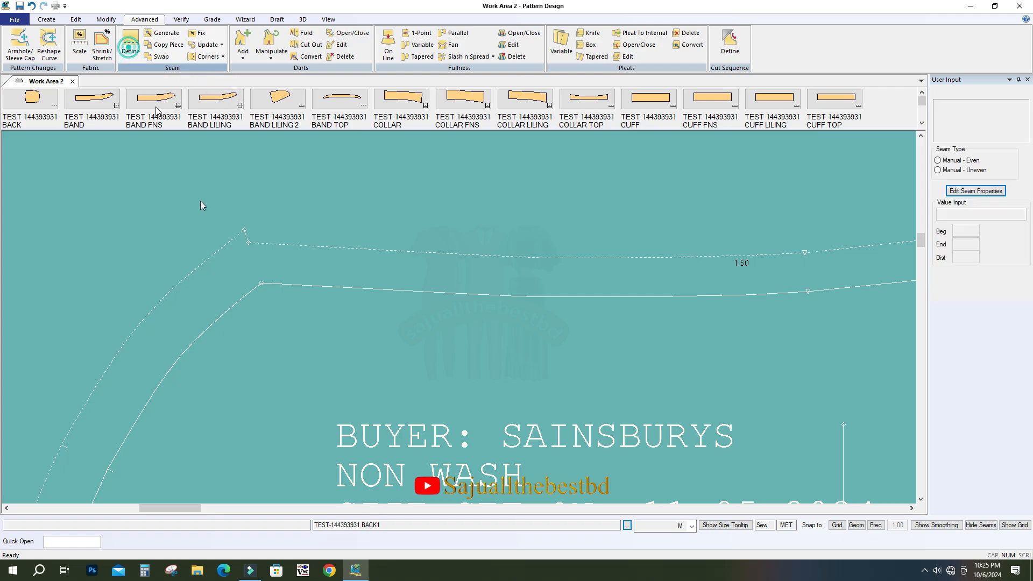
pyautogui.click(199, 337)
pyautogui.rightClick(281, 335)
pyautogui.click(298, 329)
pyautogui.write('1')
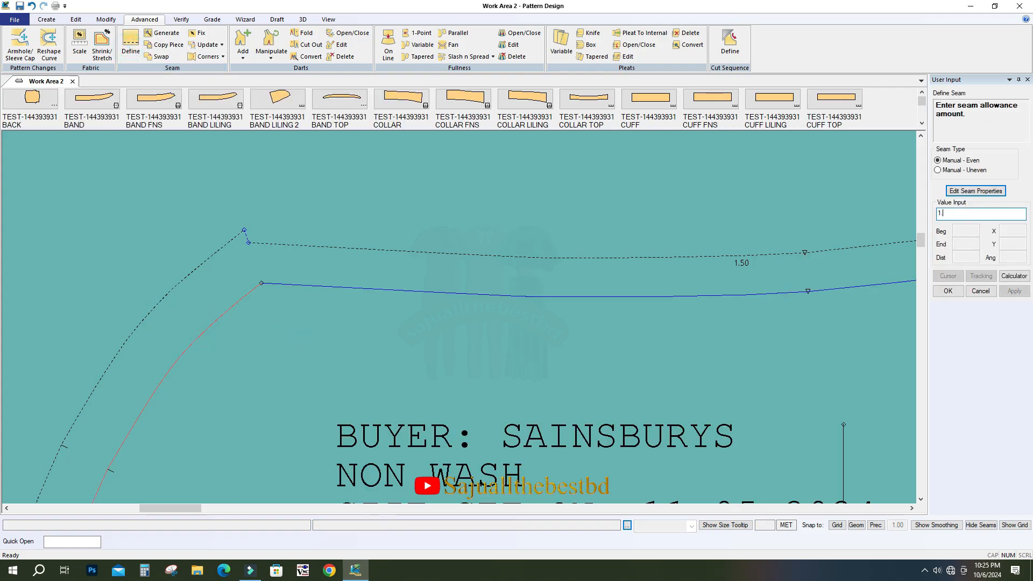
pyautogui.press('Return')
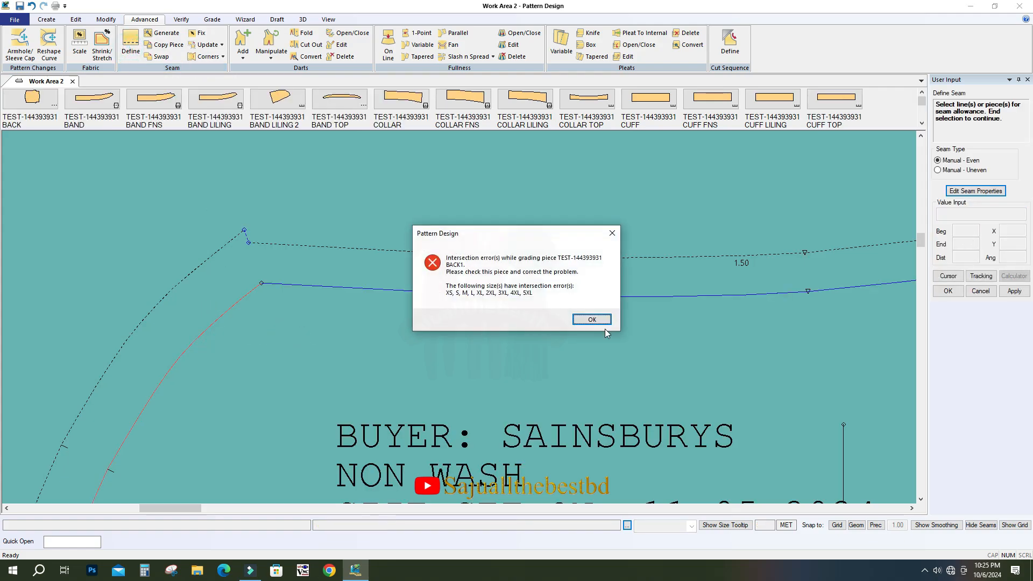
pyautogui.click(594, 319)
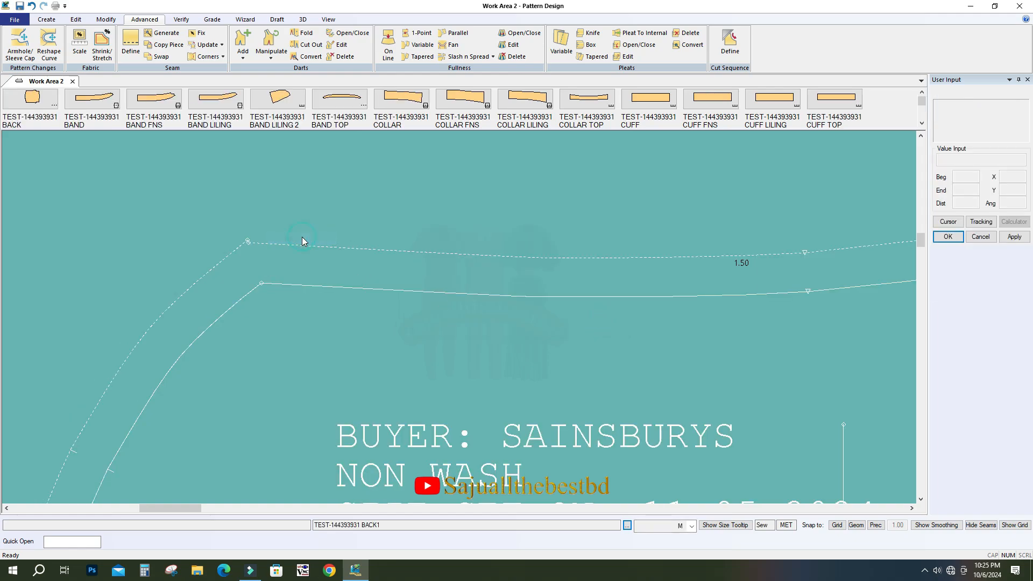
pyautogui.scroll(3, 249, 242)
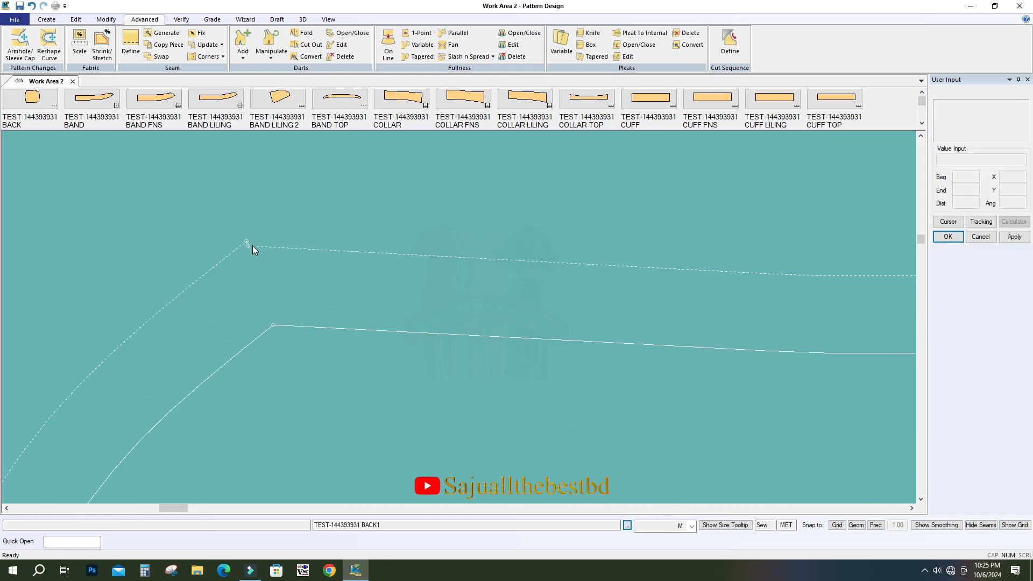
pyautogui.scroll(3, 248, 246)
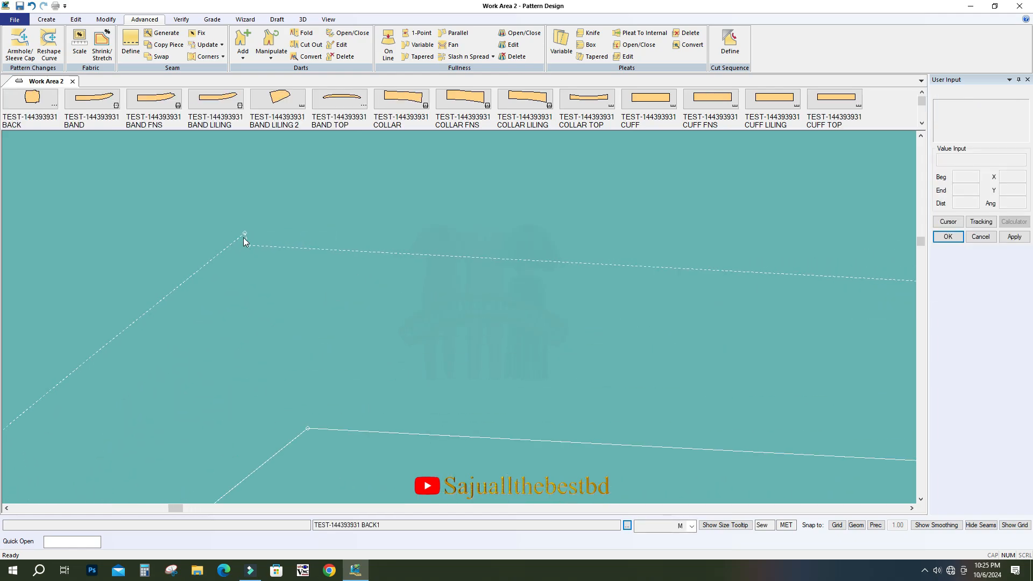
pyautogui.scroll(2, 246, 237)
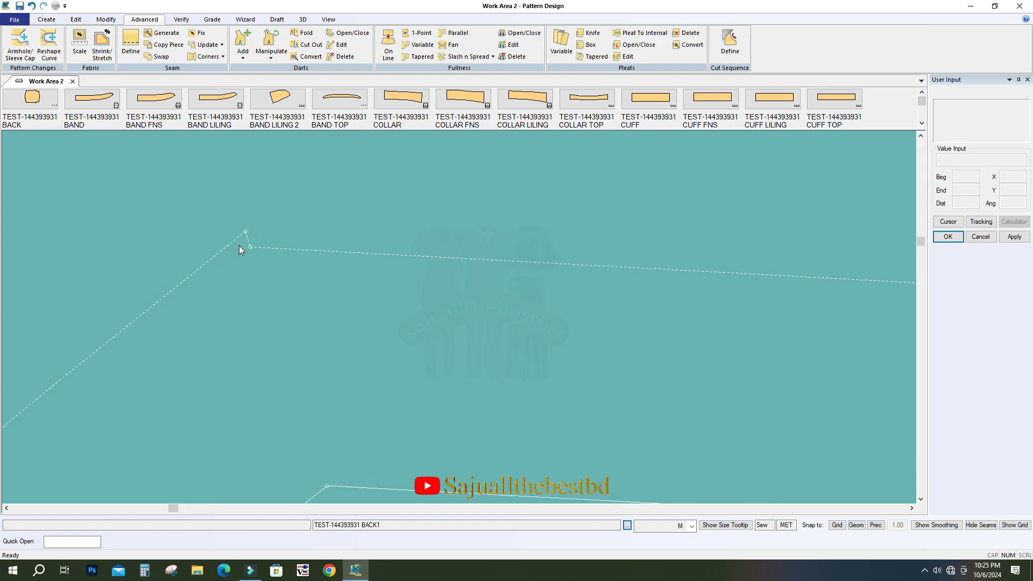
pyautogui.scroll(-5, 245, 202)
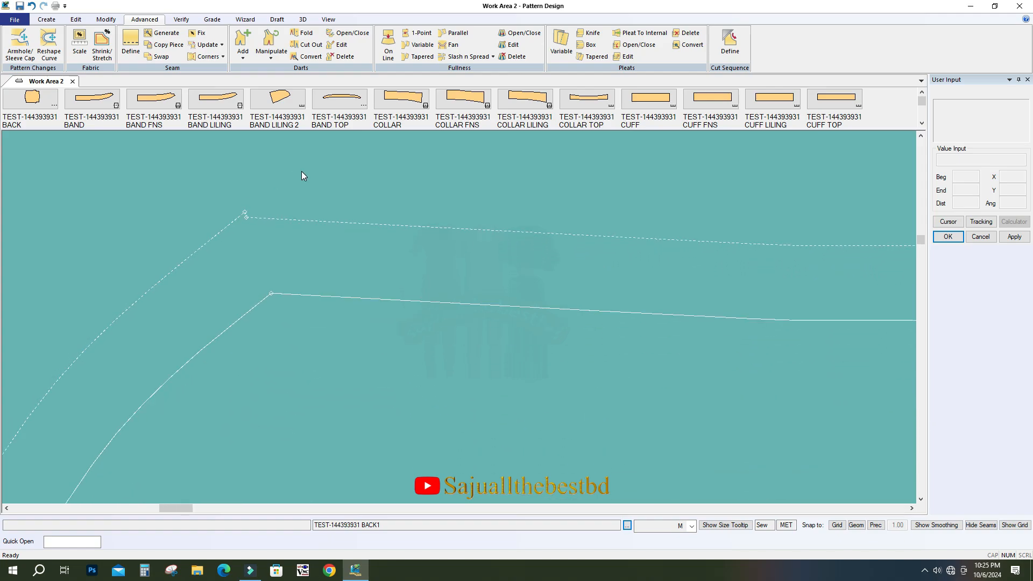
pyautogui.scroll(-2, 301, 172)
# Reset the back piece's stepped shoulder-armhole seam to a regular corner
pyautogui.click(130, 43)
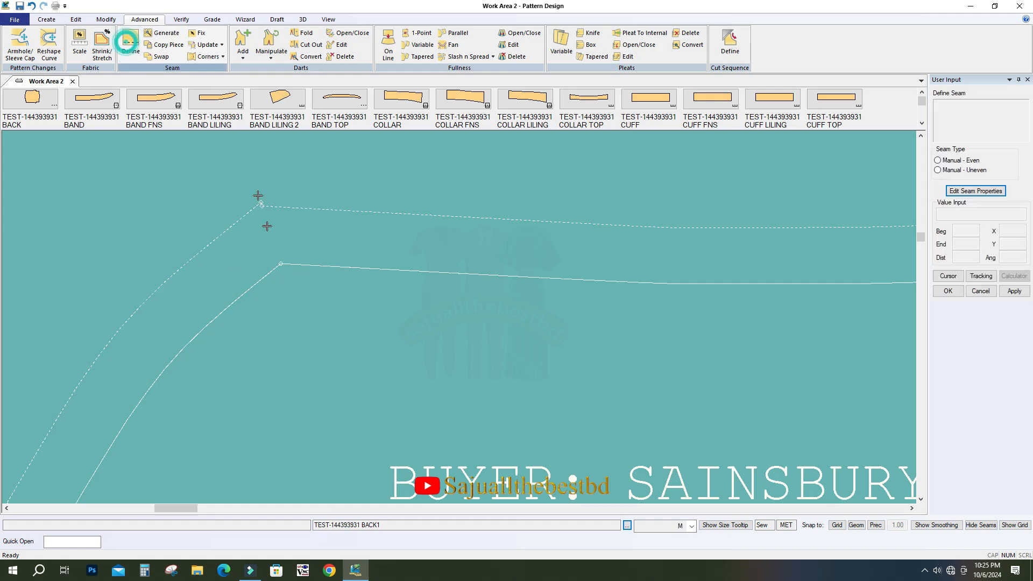
pyautogui.click(203, 56)
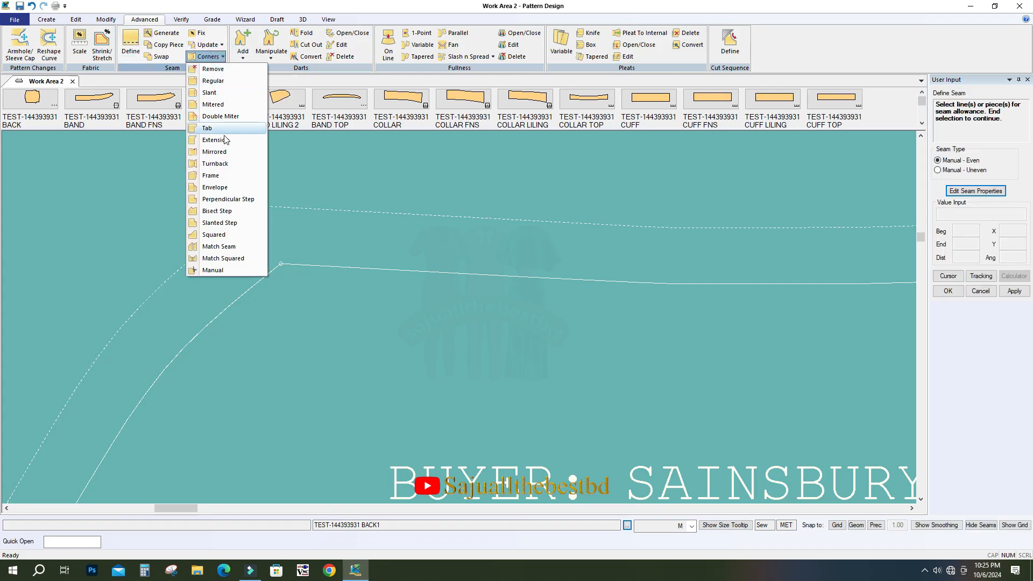
pyautogui.click(213, 81)
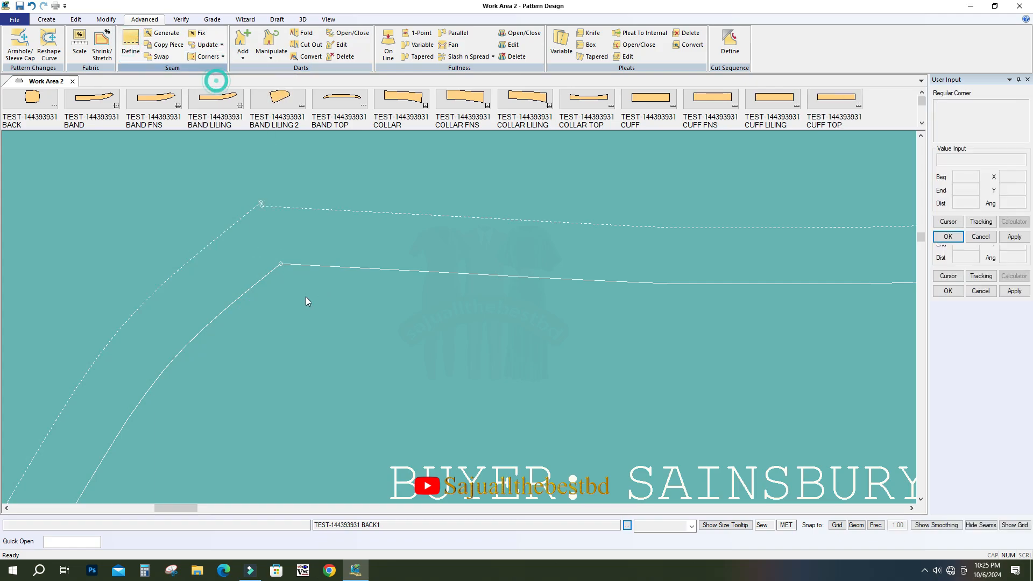
pyautogui.click(335, 247)
# Define a Manual - Even seam allowance of 1 on the back piece's armhole line
pyautogui.click(132, 45)
pyautogui.click(219, 314)
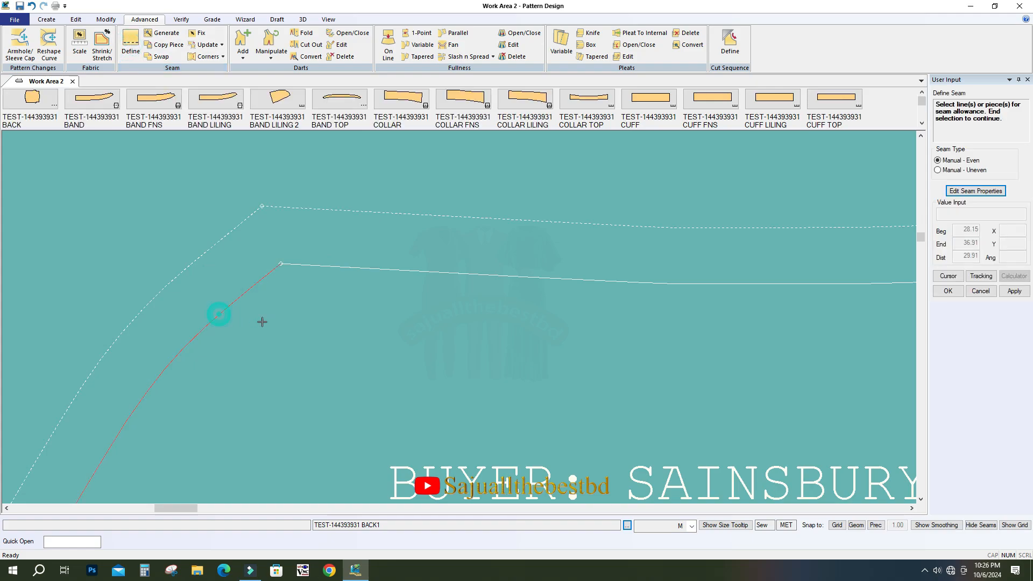
pyautogui.rightClick(262, 320)
pyautogui.click(262, 321)
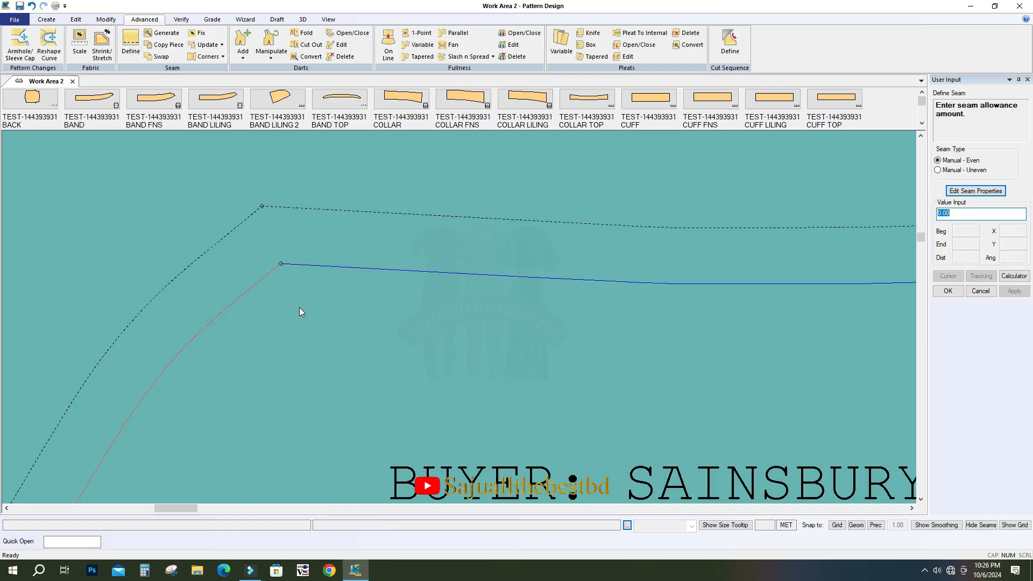
pyautogui.write('1')
pyautogui.press('Return')
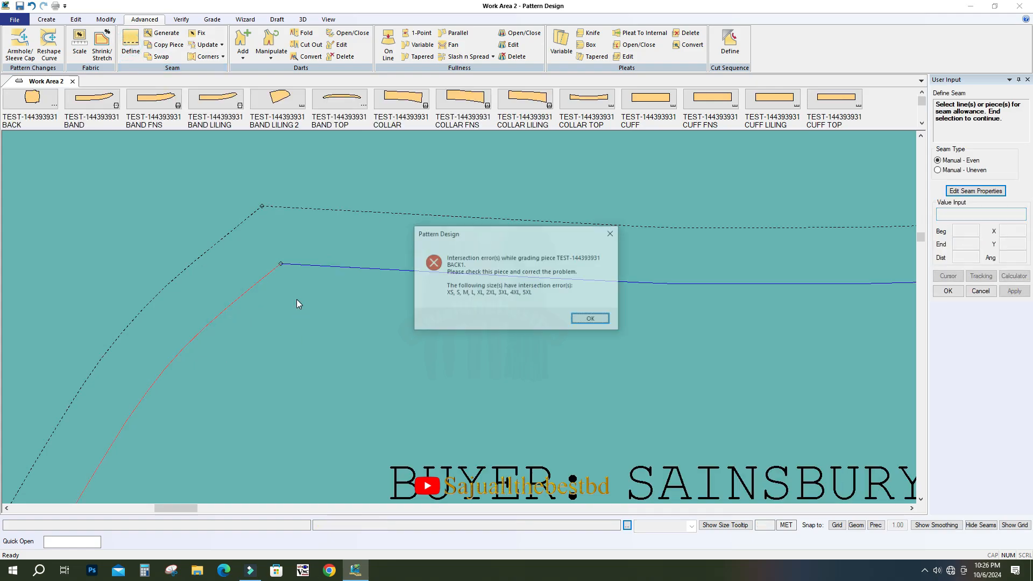
pyautogui.click(590, 321)
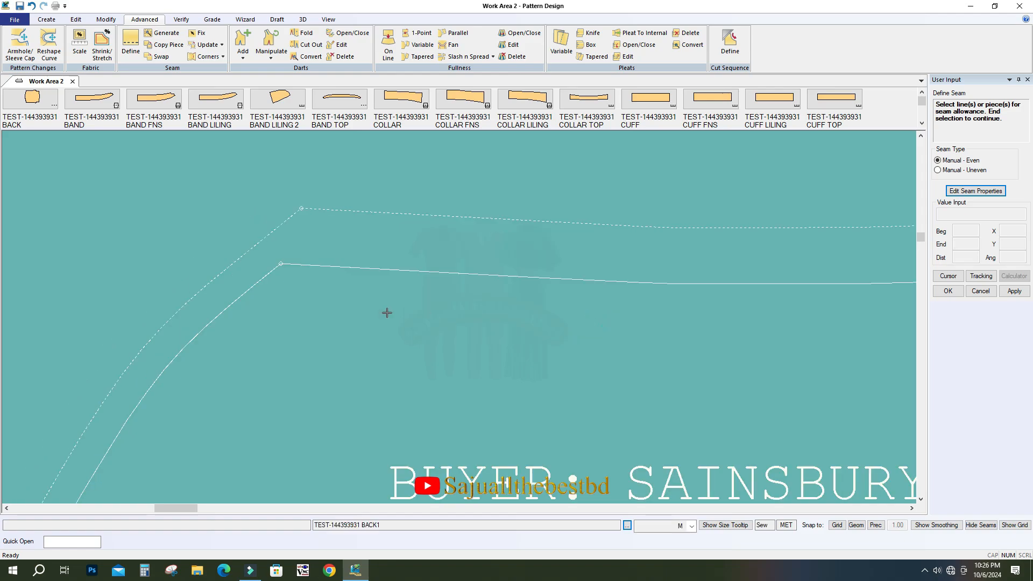
# Create a bisect step corner from the armhole line at the shoulder point, with curve type None and a seam allowance of 1.6
pyautogui.click(221, 44)
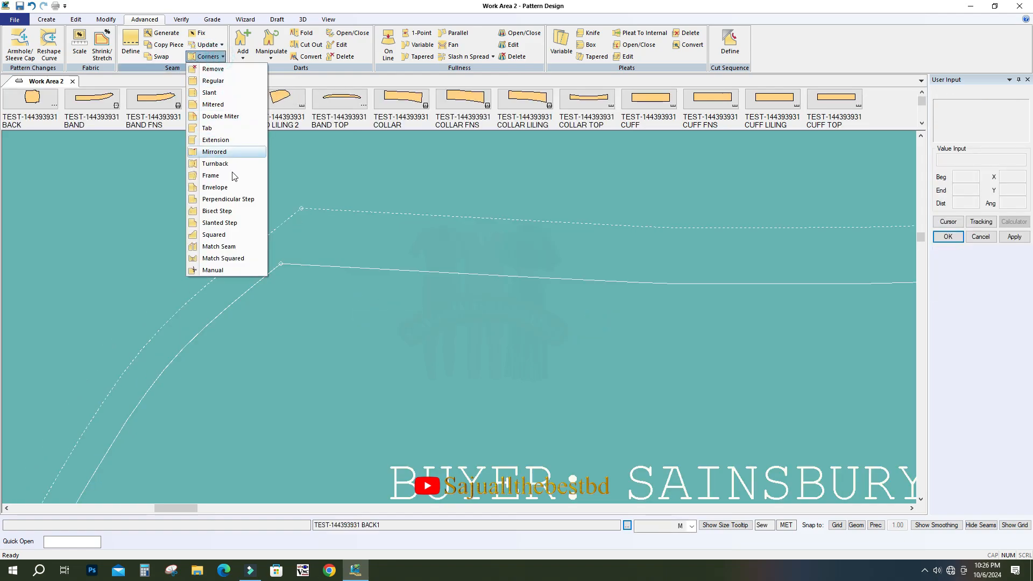
pyautogui.click(211, 211)
pyautogui.click(277, 262)
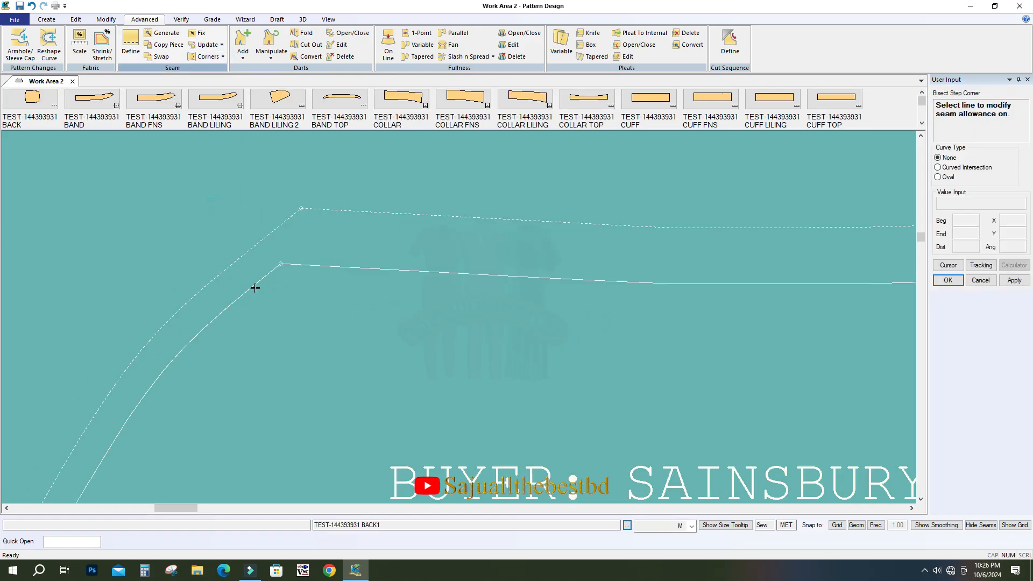
pyautogui.click(254, 287)
pyautogui.write('1')
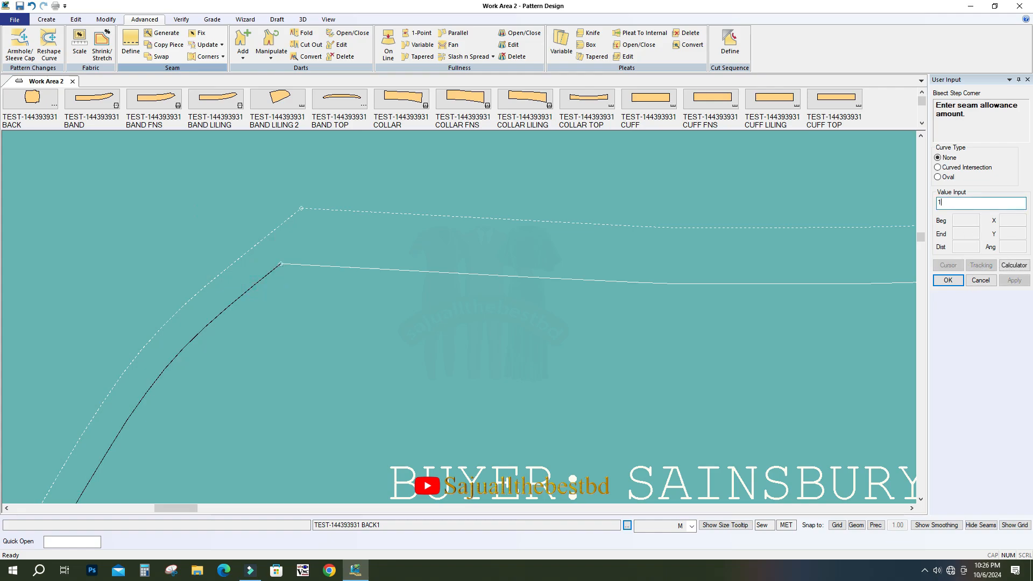
pyautogui.write('.6')
pyautogui.press('Return')
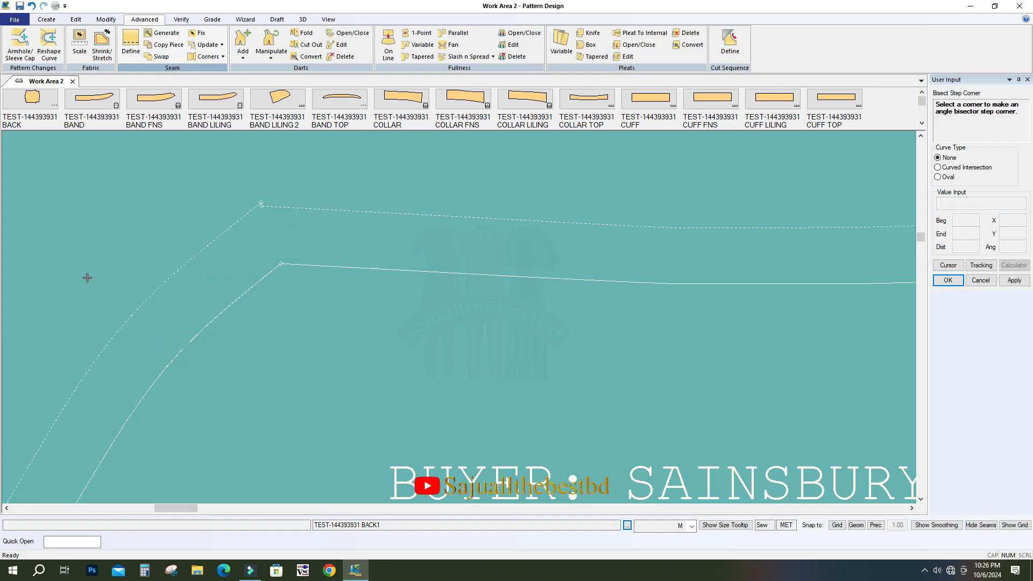
pyautogui.click(285, 244)
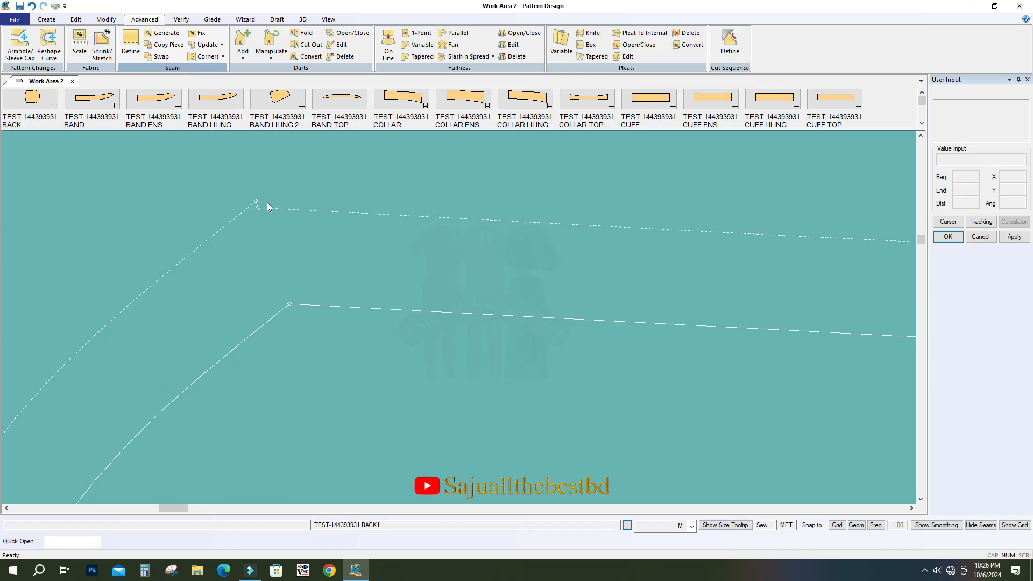
# Reset the shoulder-armhole corner to regular and recreate it as a bisect step on the armhole line with curve type None and a 2.22 allowance
pyautogui.click(208, 56)
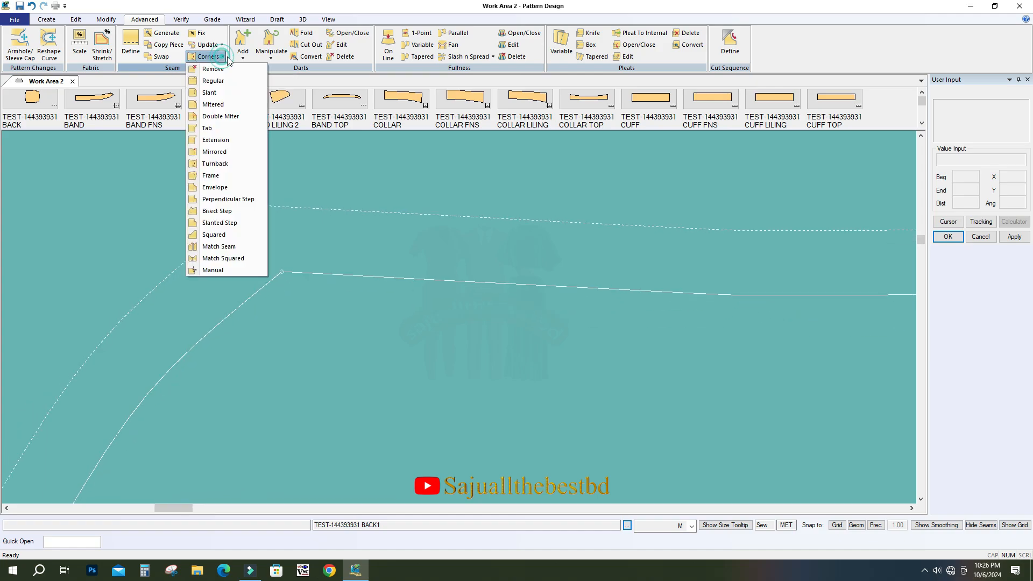
pyautogui.click(214, 81)
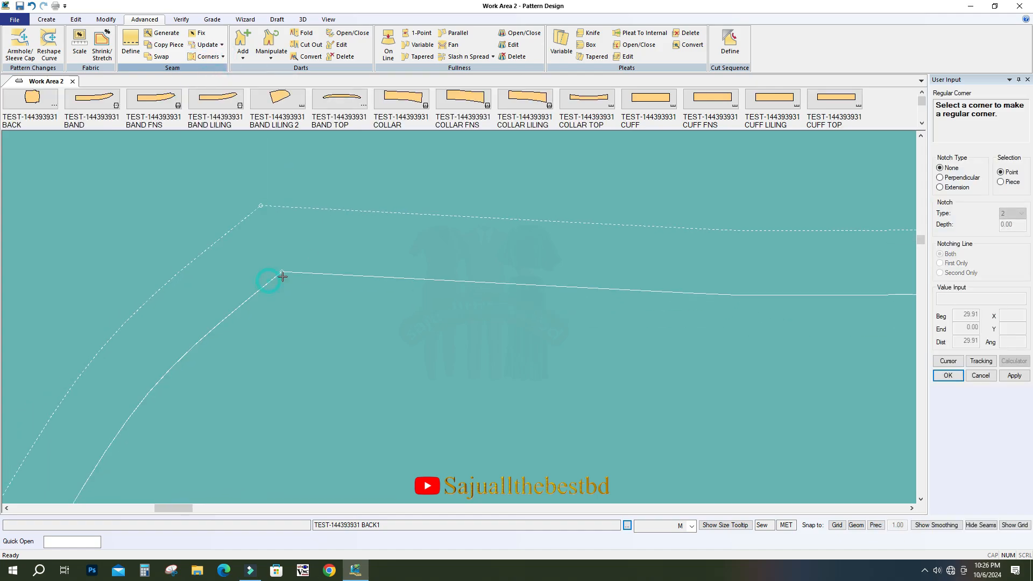
pyautogui.click(208, 56)
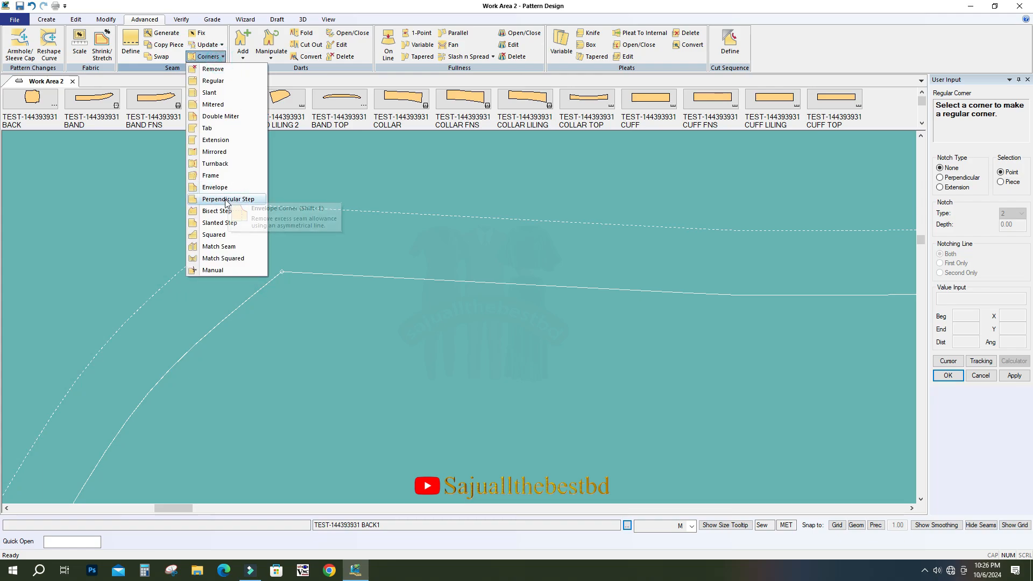
pyautogui.click(217, 210)
pyautogui.click(281, 273)
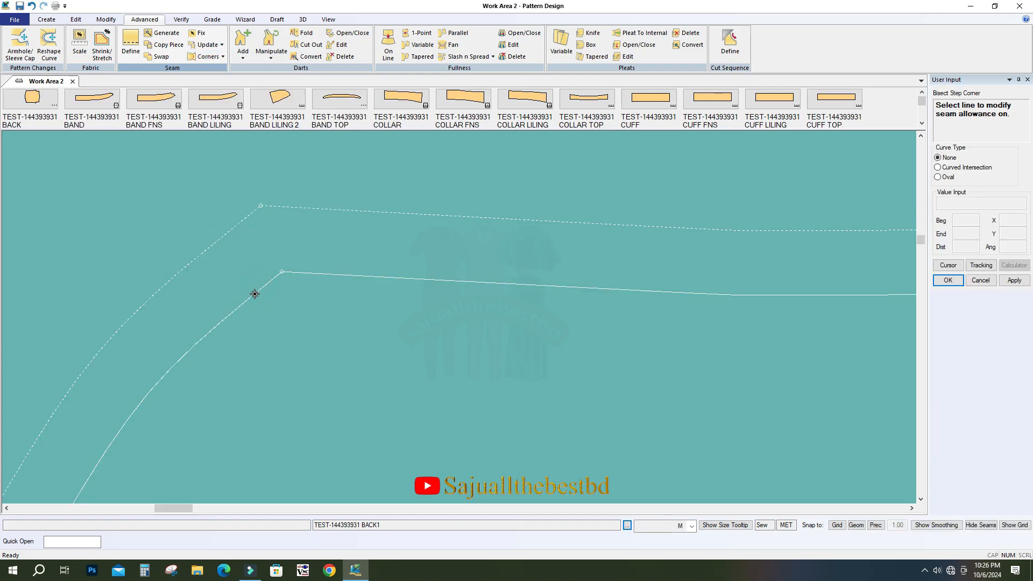
pyautogui.click(253, 294)
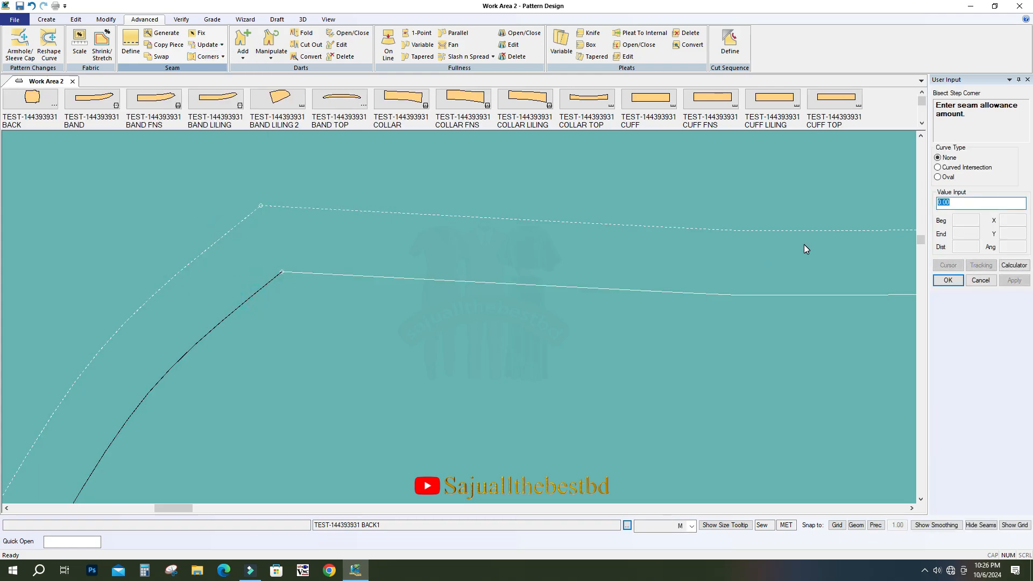
pyautogui.write('2.22')
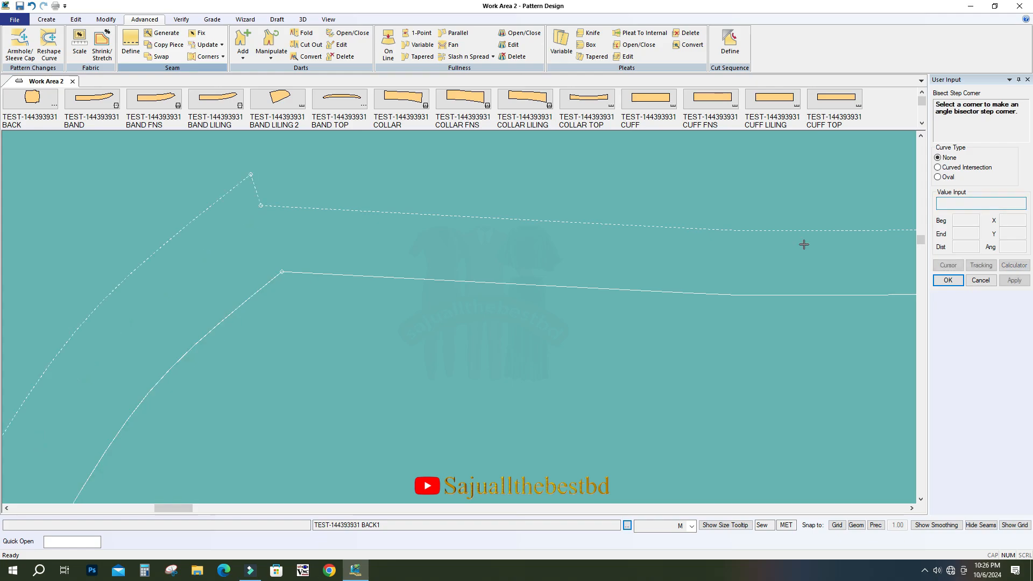
pyautogui.rightClick(472, 279)
pyautogui.click(470, 280)
pyautogui.scroll(3, 272, 277)
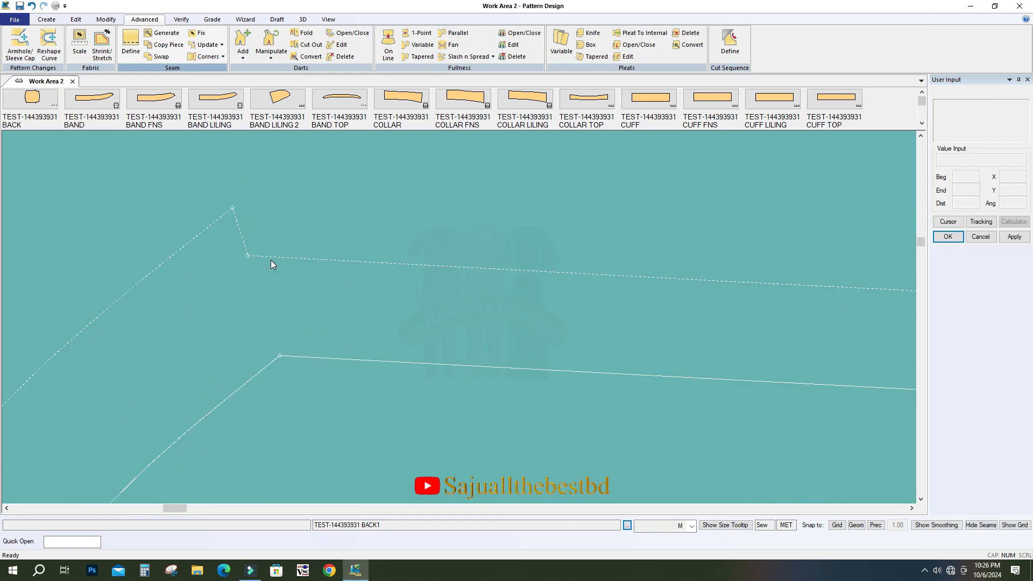
# Examine the stepped seam at the back piece's shoulder-armhole corner, comparing the angled step with the shoulder and armhole seam lines
pyautogui.click(222, 57)
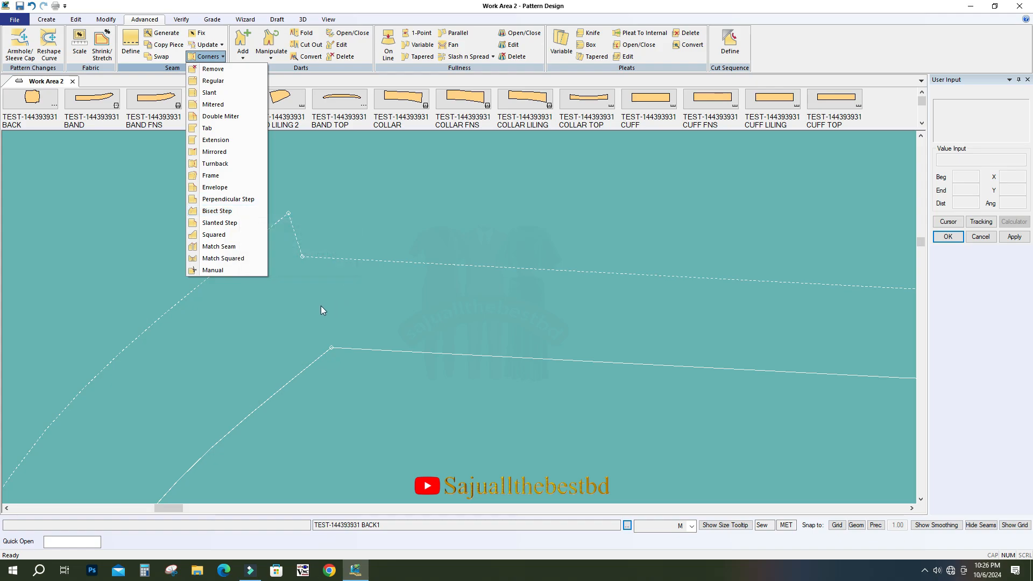
pyautogui.click(301, 291)
pyautogui.moveTo(268, 257); pyautogui.dragTo(243, 286, button='middle')
pyautogui.scroll(-2, 176, 279)
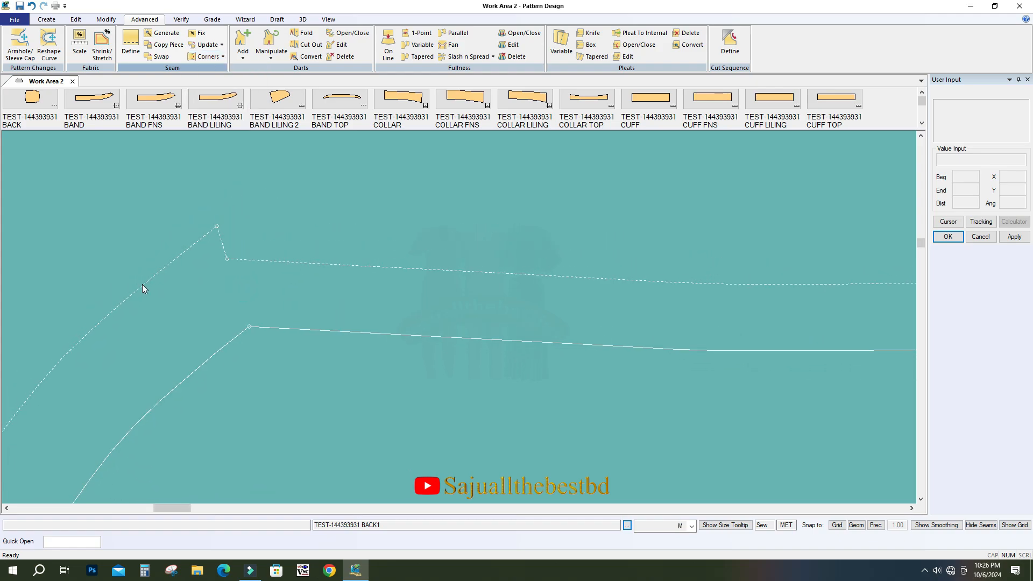
pyautogui.scroll(1, 203, 265)
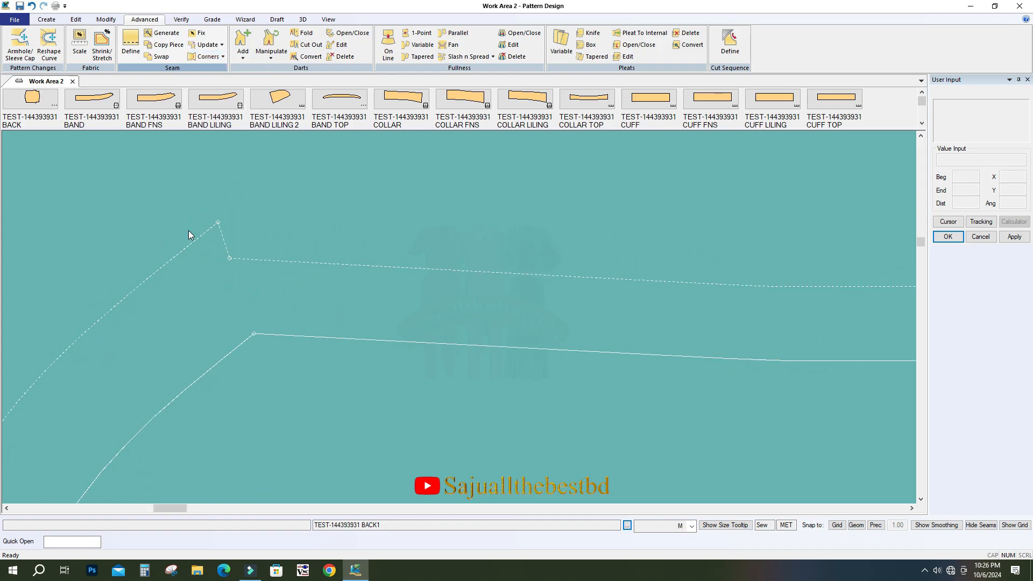
pyautogui.moveTo(215, 262); pyautogui.dragTo(198, 263, button='middle')
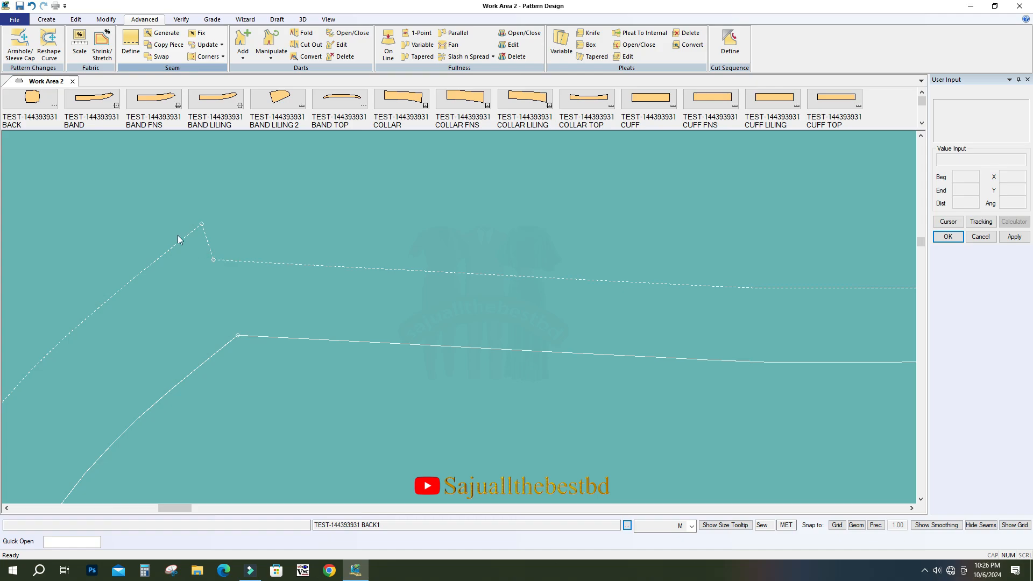
pyautogui.moveTo(188, 262); pyautogui.dragTo(191, 249, button='middle')
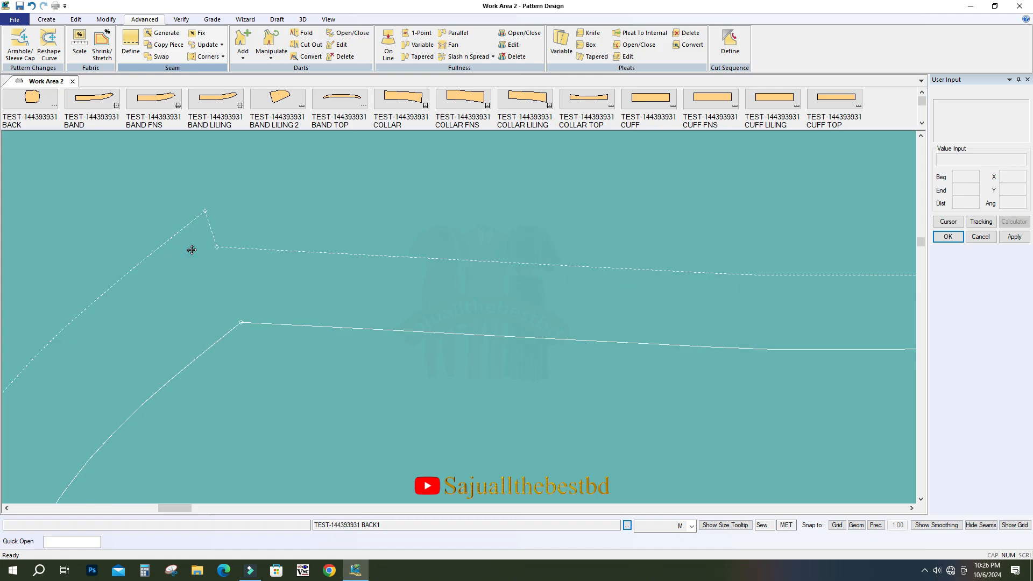
pyautogui.scroll(2, 242, 301)
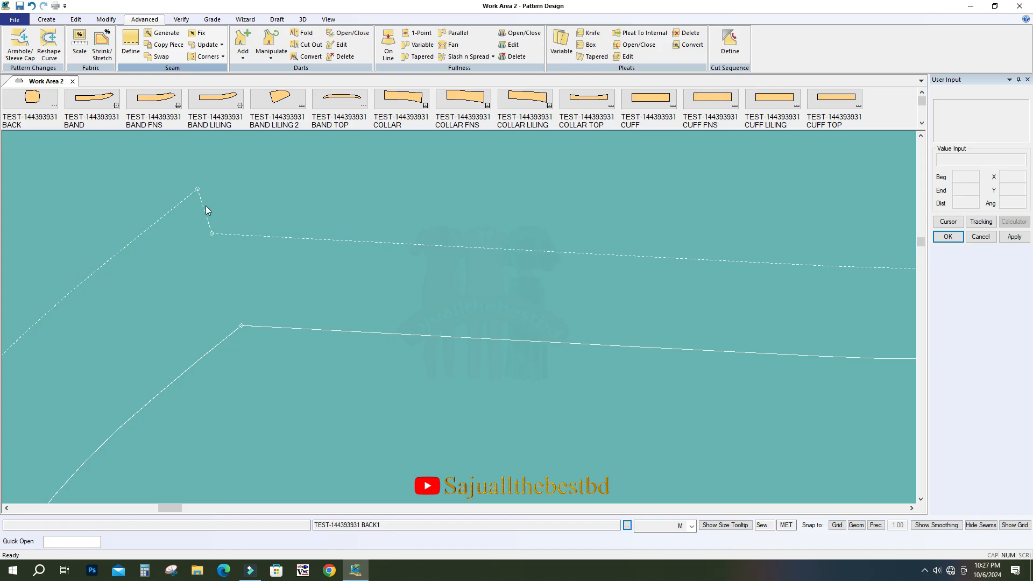
pyautogui.click(208, 56)
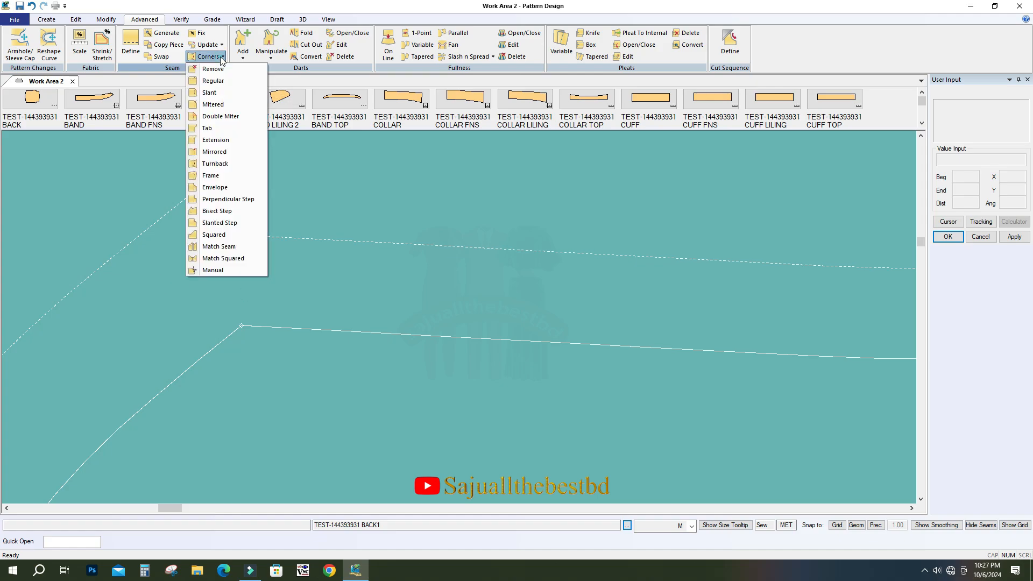
pyautogui.click(217, 211)
pyautogui.click(241, 326)
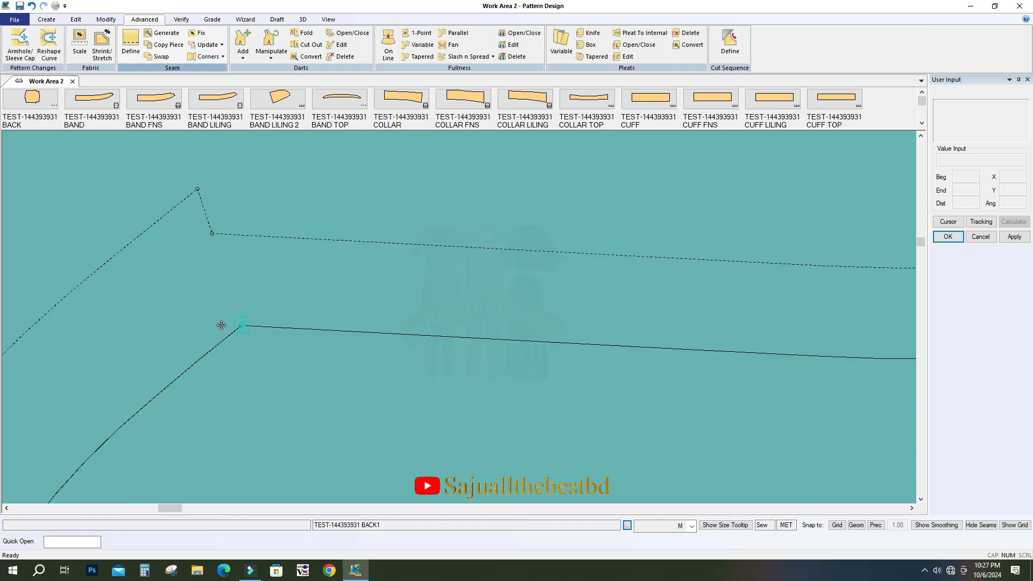
pyautogui.scroll(-3, 248, 295)
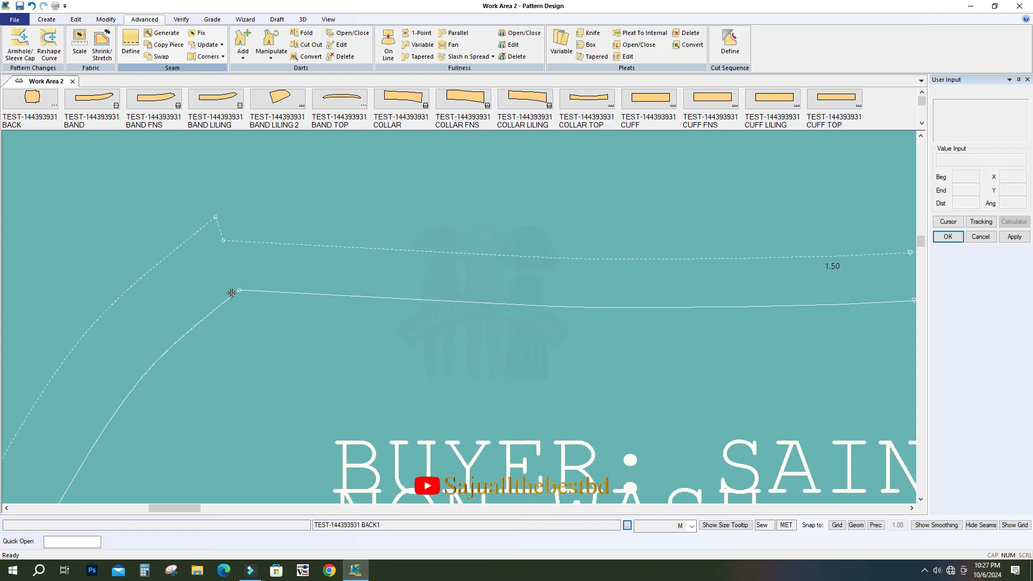